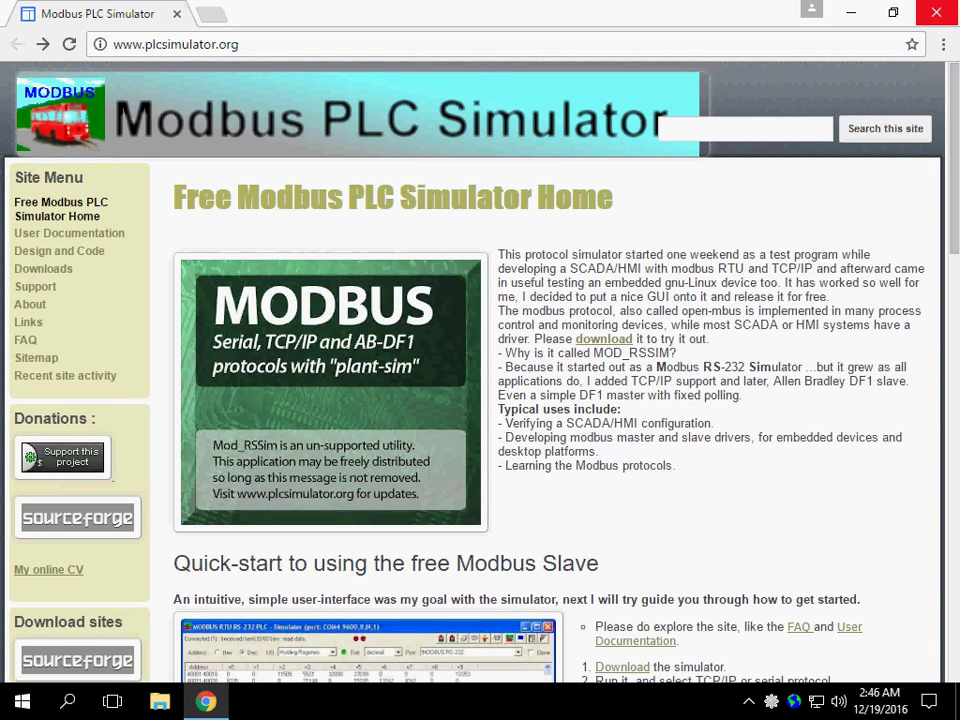
# Step: Download the V 8.20 MSI Windows Installer (SimSetup.msi) from the plcsimulator.org Downloads page
pyautogui.click(39, 272)
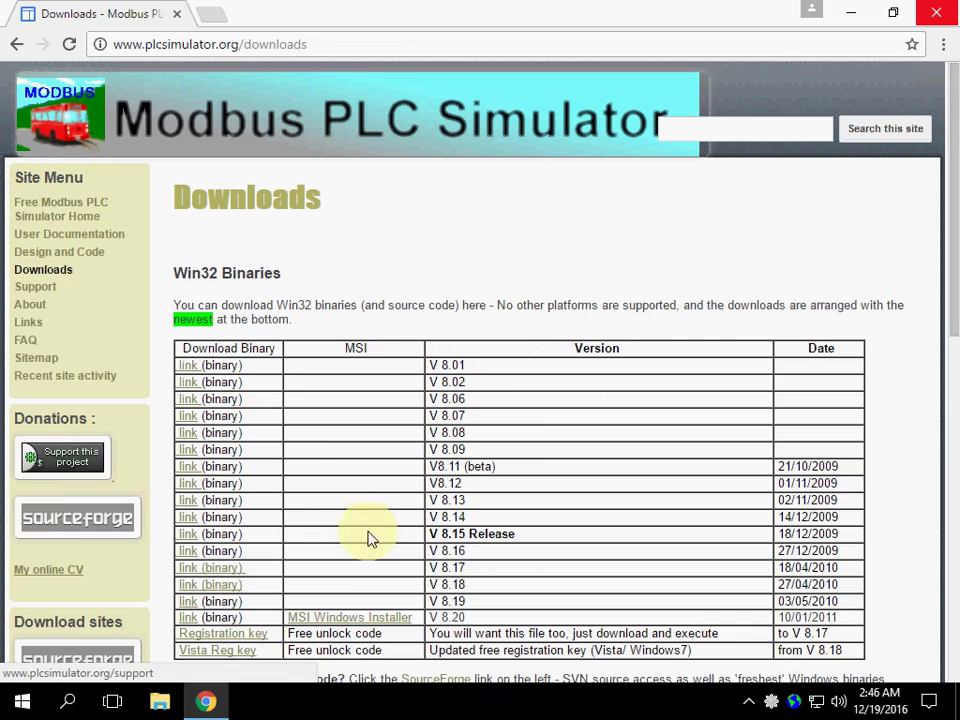
pyautogui.click(338, 621)
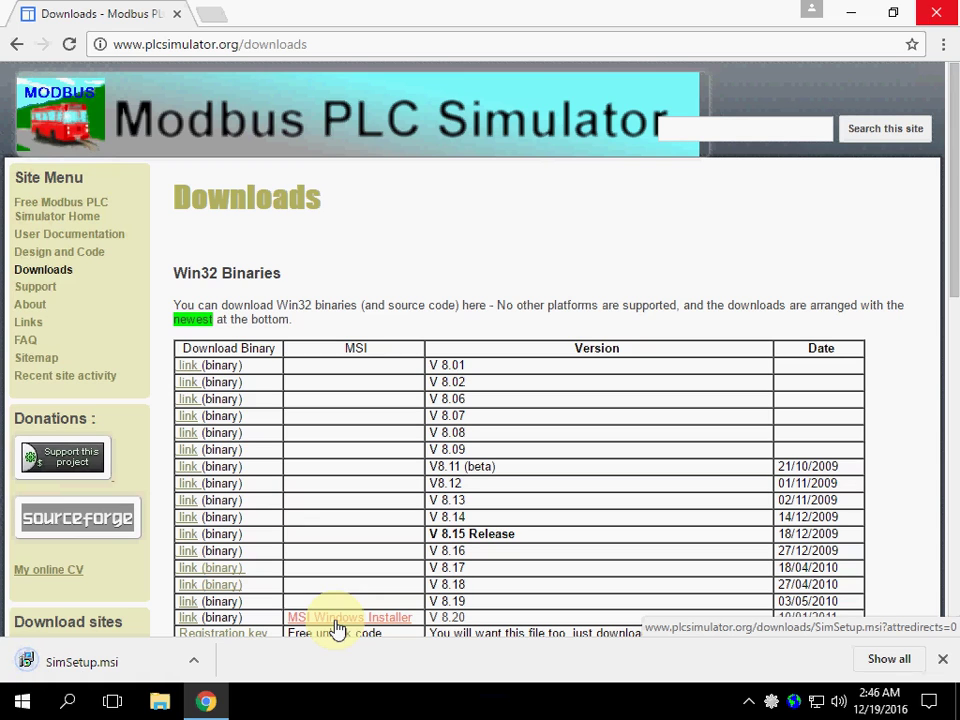
# Step: Run the downloaded SimSetup.msi from its folder, confirming the security warning
pyautogui.click(197, 664)
pyautogui.click(218, 604)
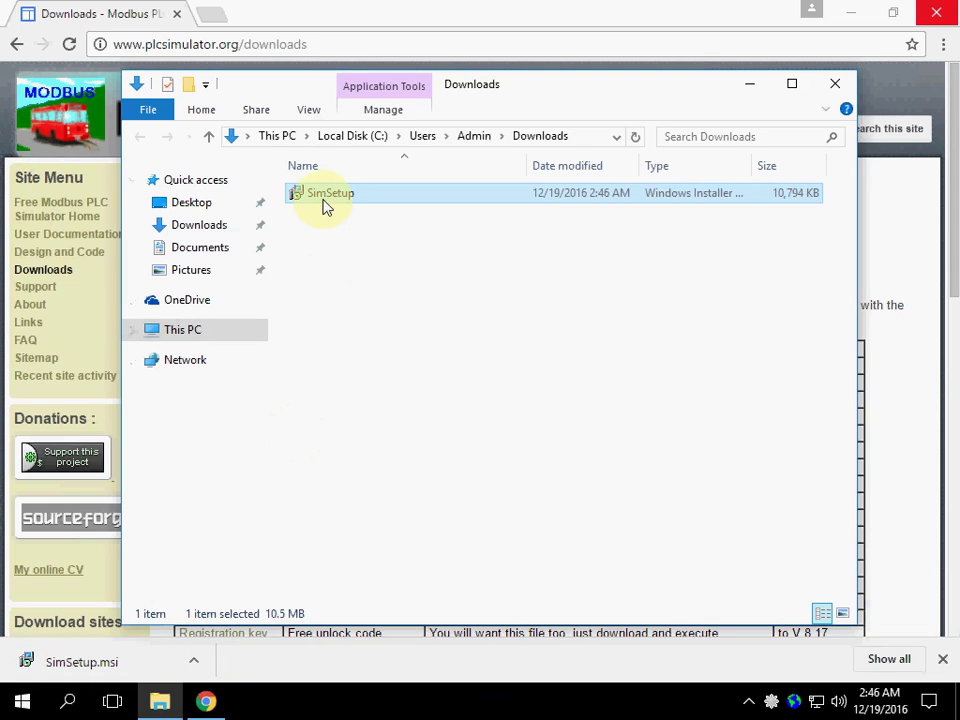
pyautogui.doubleClick(325, 197)
pyautogui.click(506, 370)
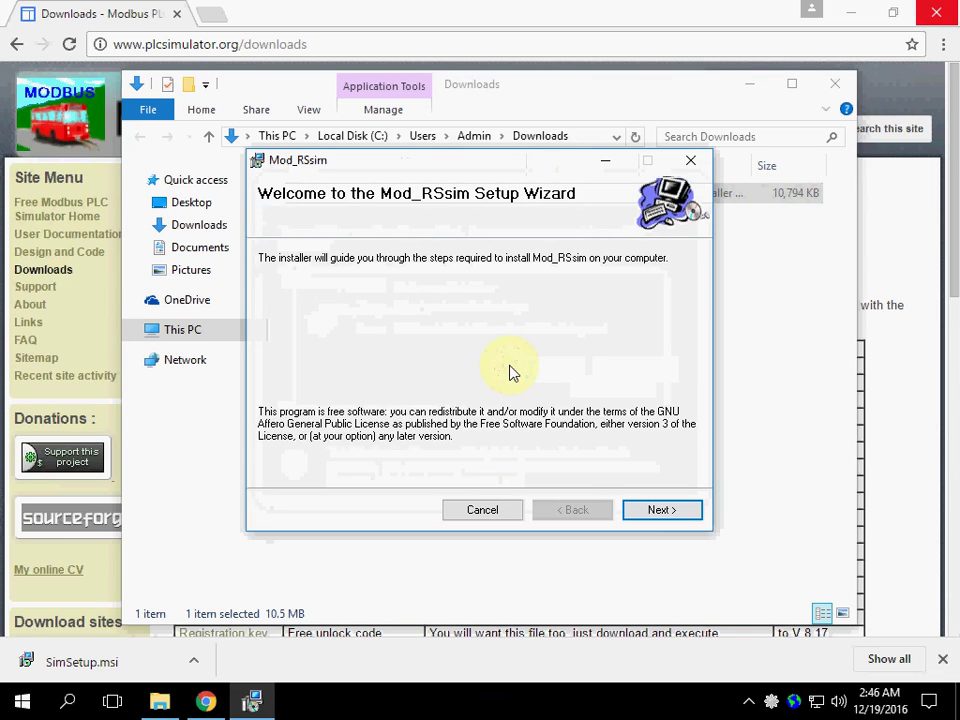
# Step: Install Mod_RSsim for everyone in the default folder, approve UAC, and close the wizard
pyautogui.click(664, 511)
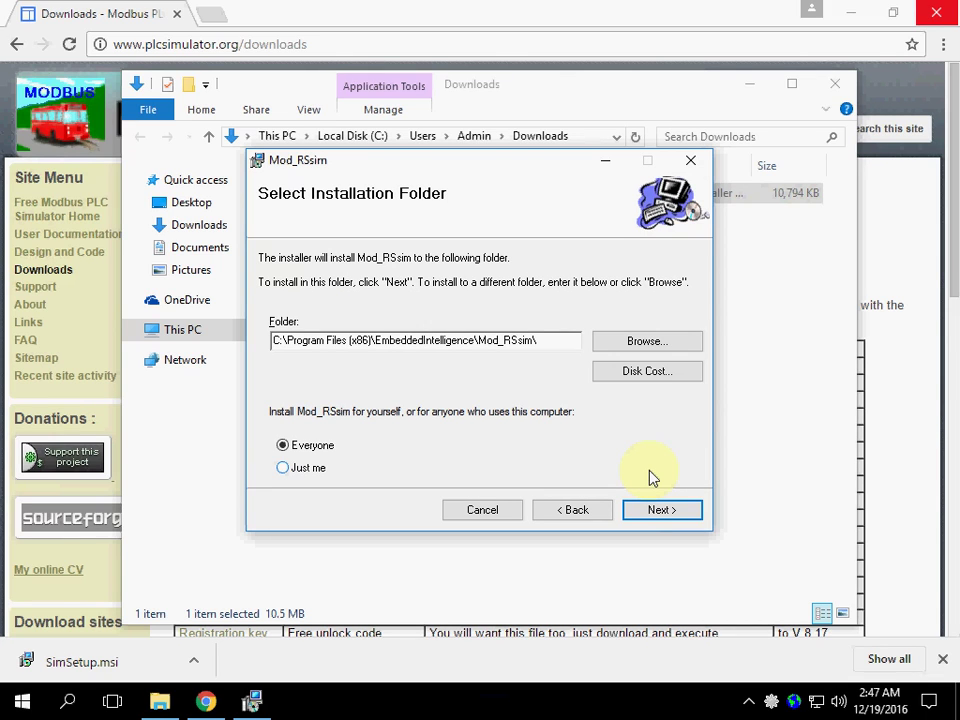
pyautogui.click(662, 509)
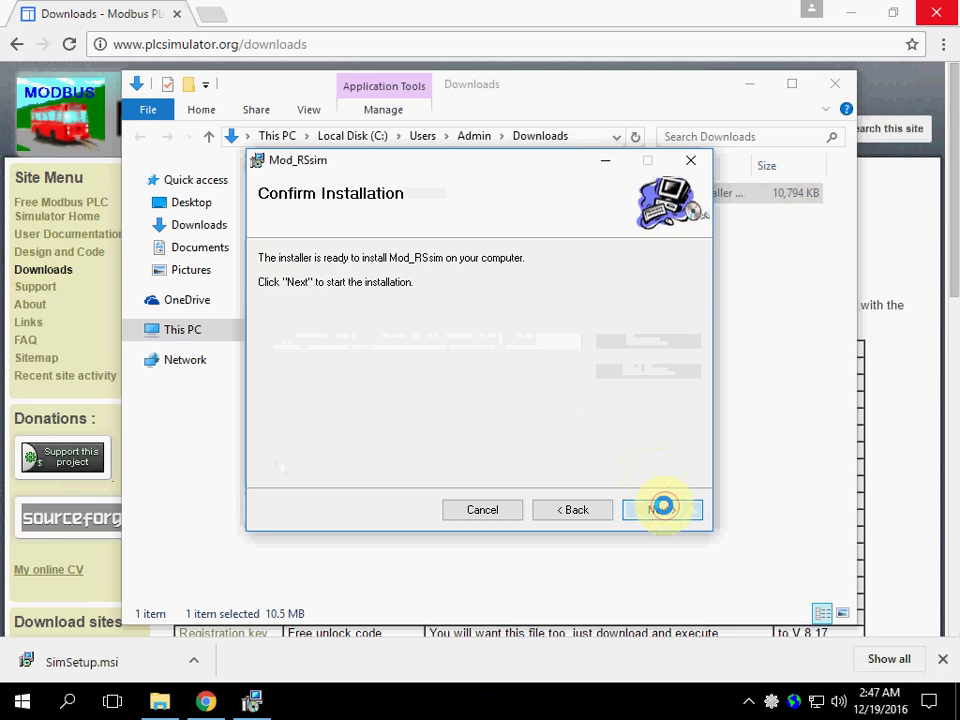
pyautogui.click(662, 509)
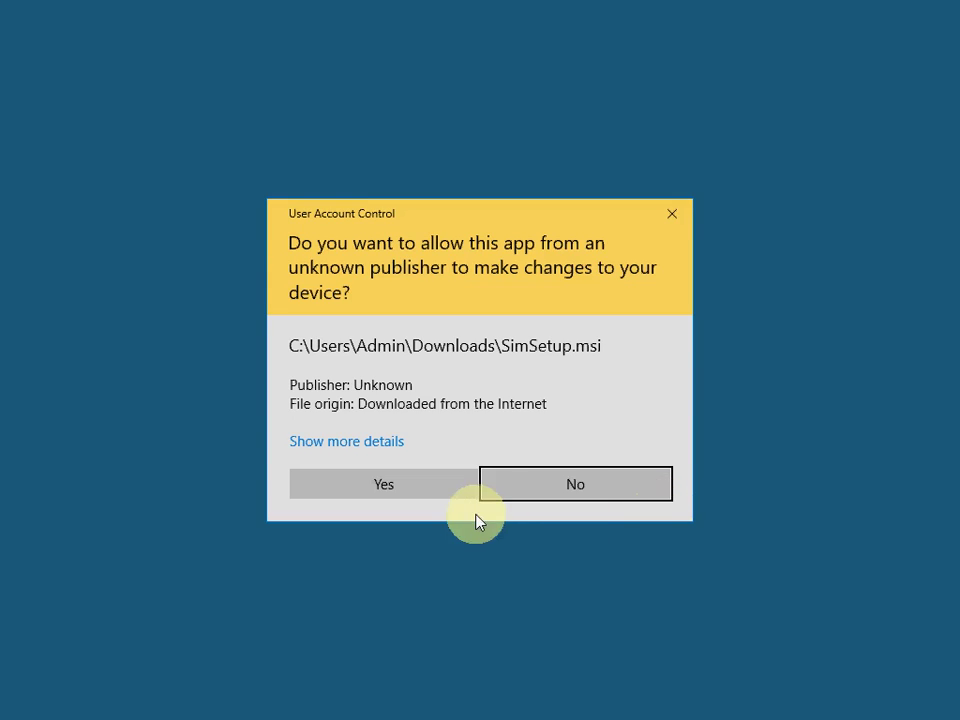
pyautogui.click(384, 484)
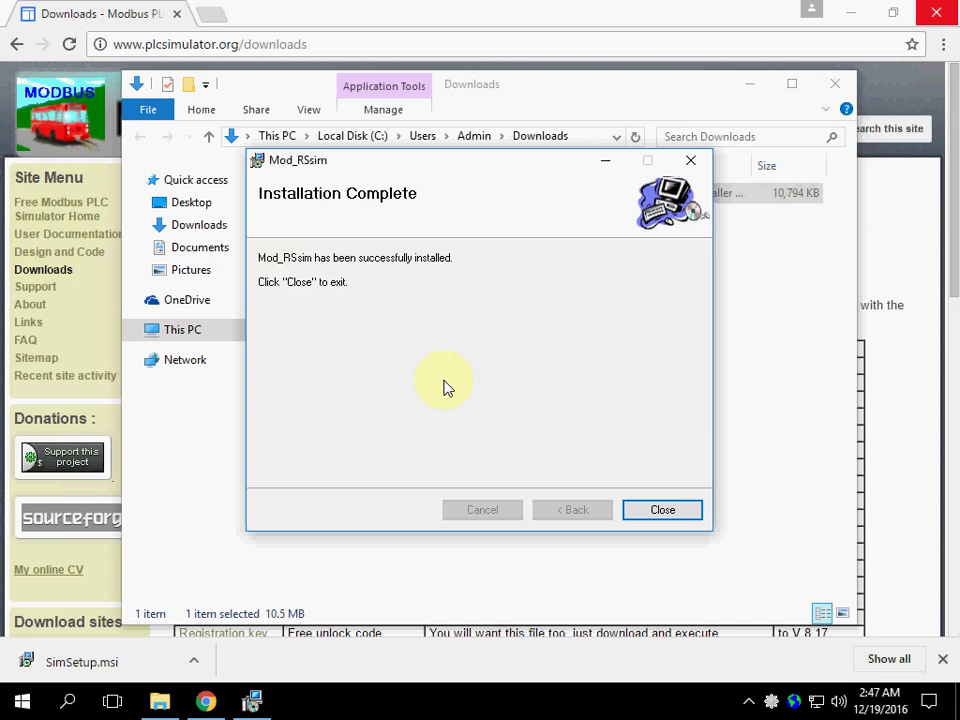
pyautogui.click(677, 512)
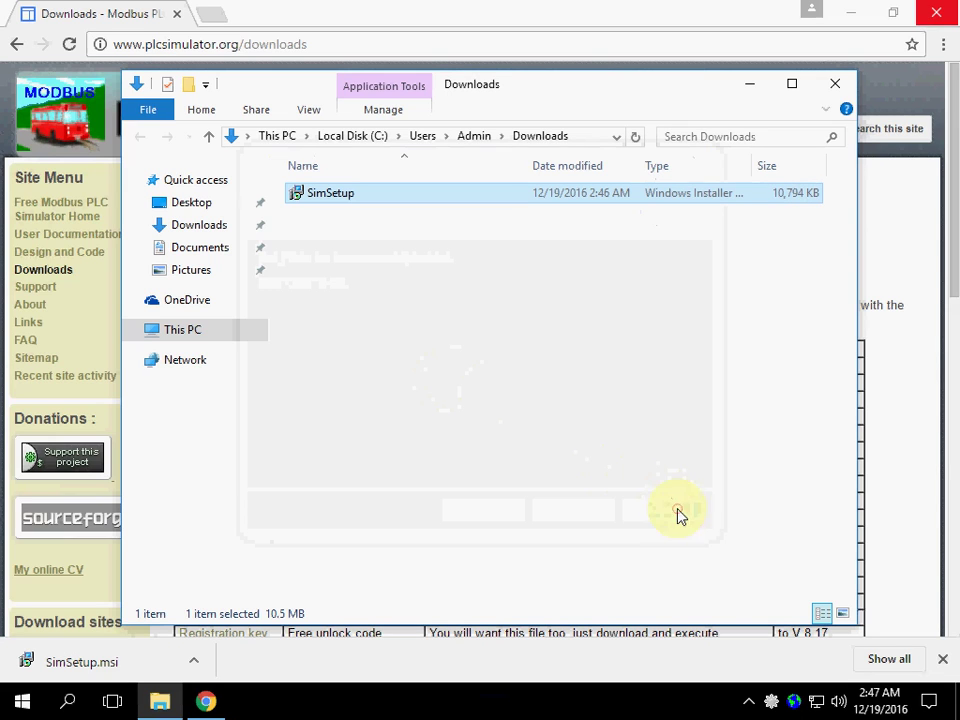
# Step: Launch mod_RSsim from C:\Program Files (x86)\EmbeddedIntelligence\Mod_RSsim
pyautogui.click(200, 331)
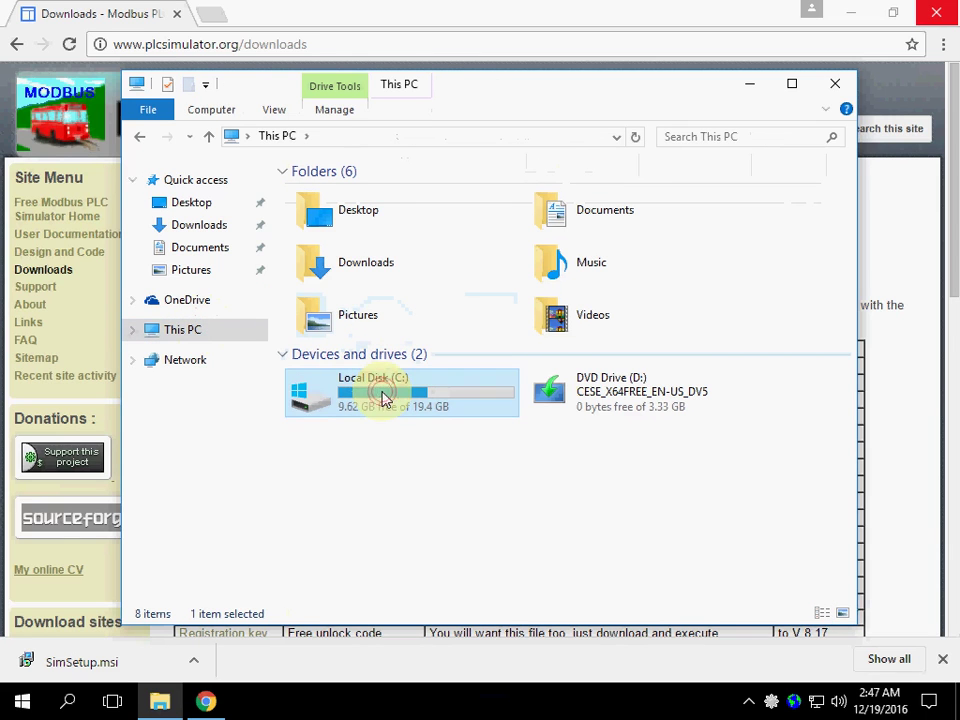
pyautogui.doubleClick(385, 399)
pyautogui.doubleClick(371, 258)
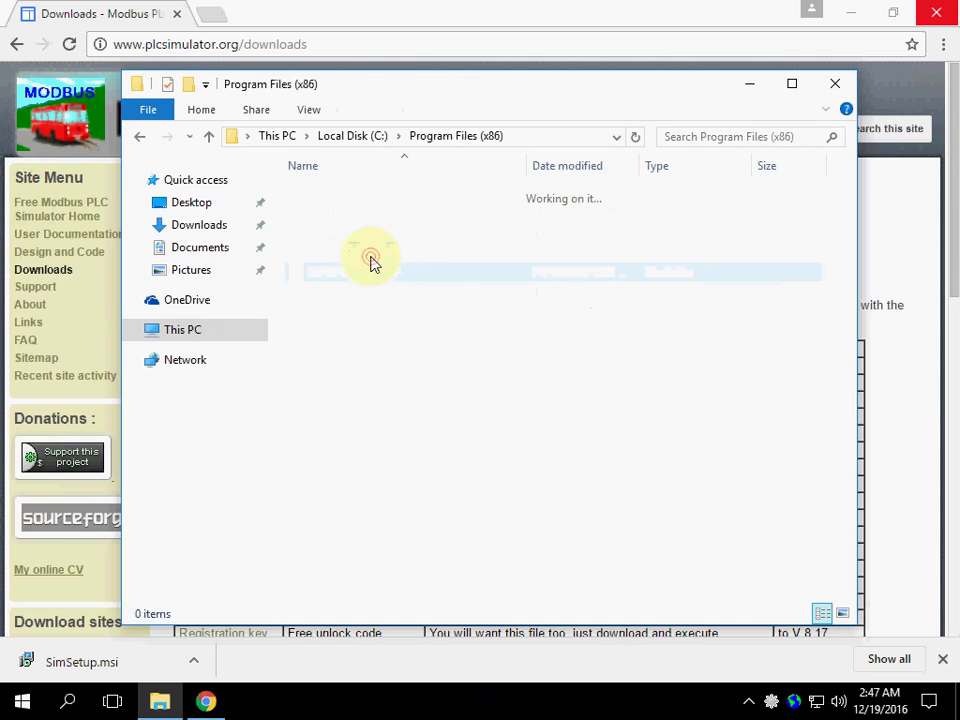
pyautogui.click(367, 222)
pyautogui.doubleClick(366, 221)
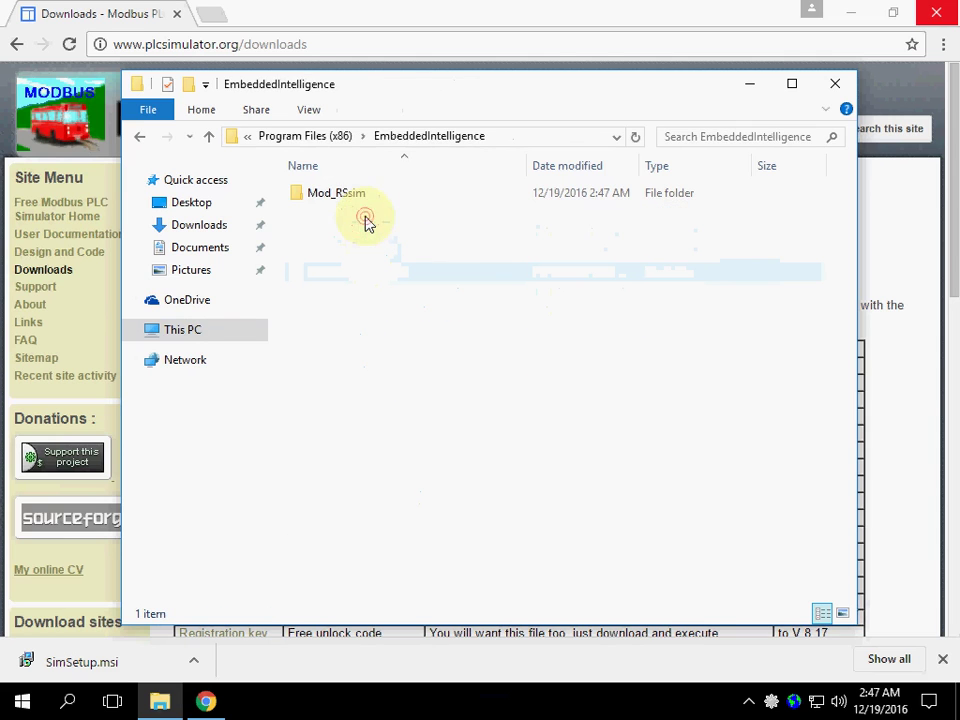
pyautogui.doubleClick(355, 197)
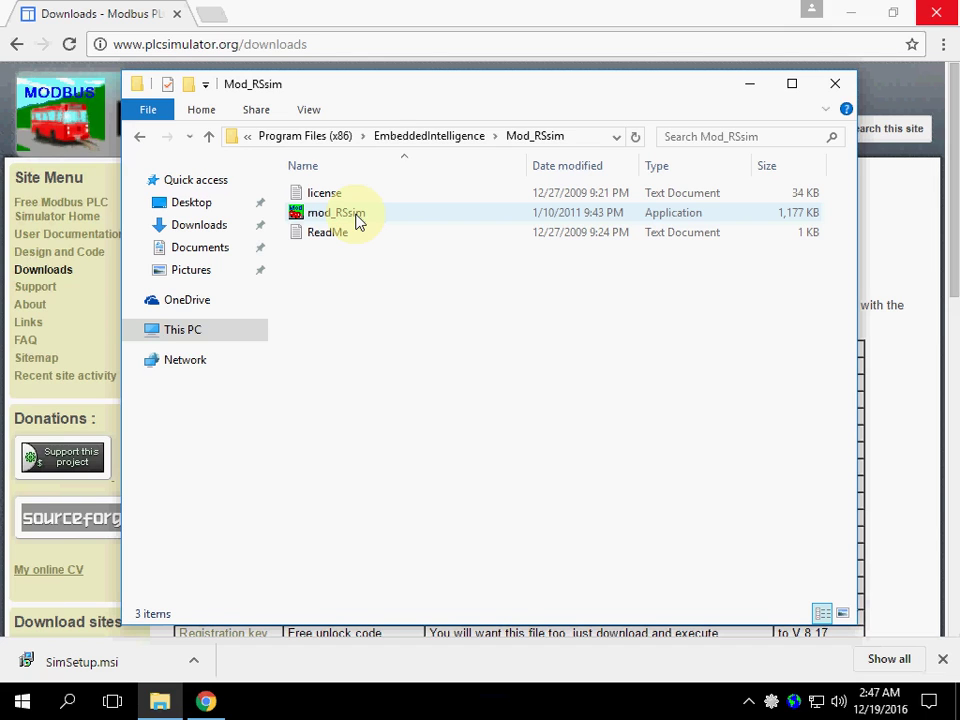
pyautogui.doubleClick(355, 216)
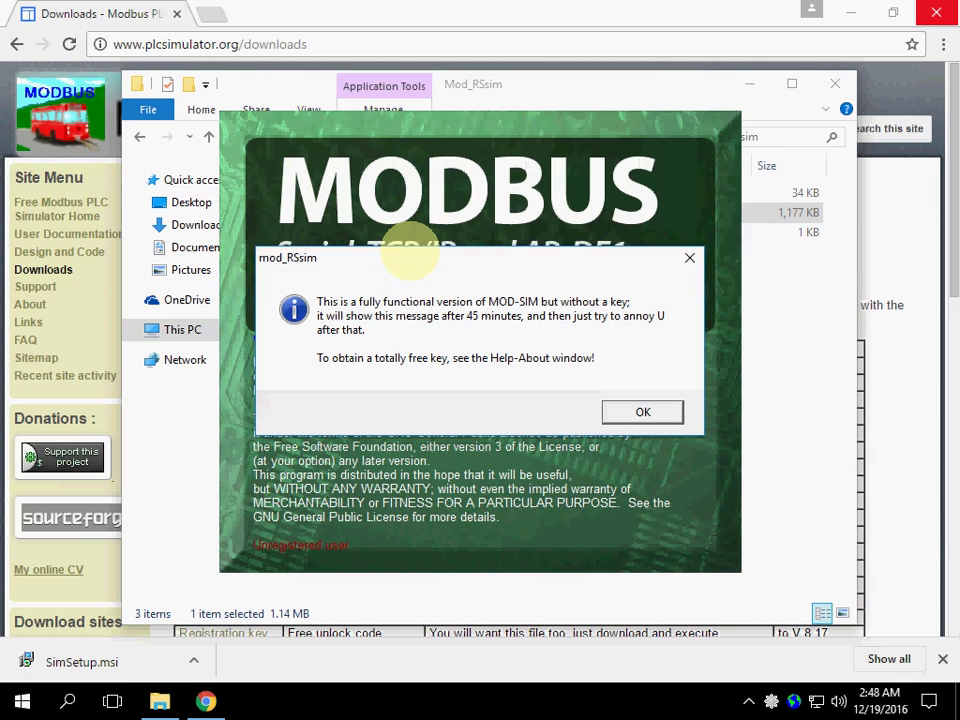
# Step: Dismiss the no-key notice and firewall alert, and keep MODBUS TCP/IP as the protocol
pyautogui.click(643, 410)
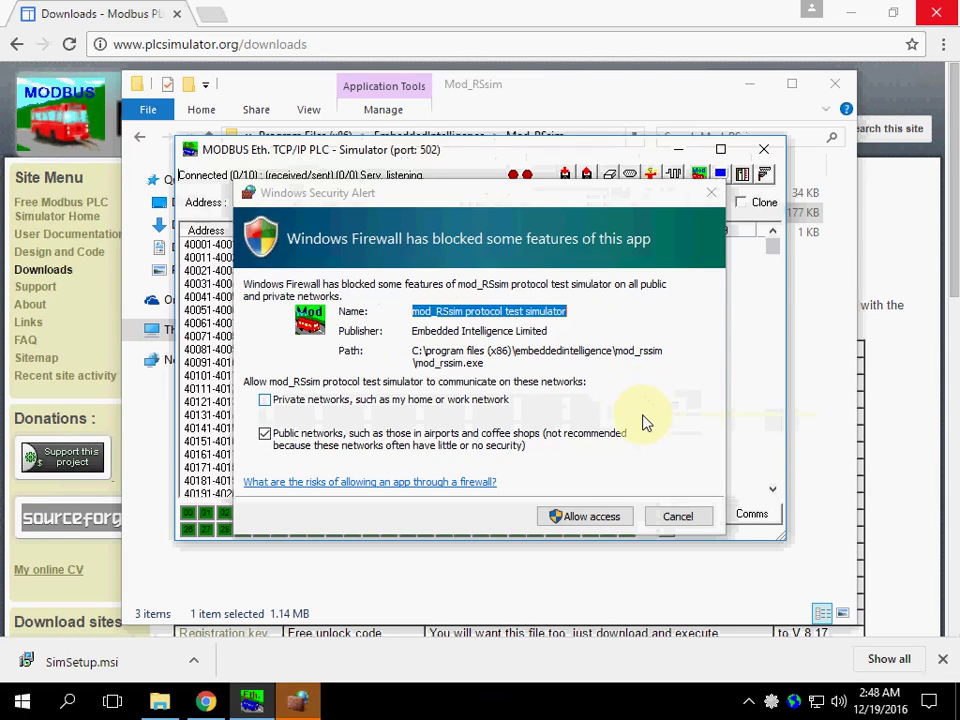
pyautogui.click(683, 518)
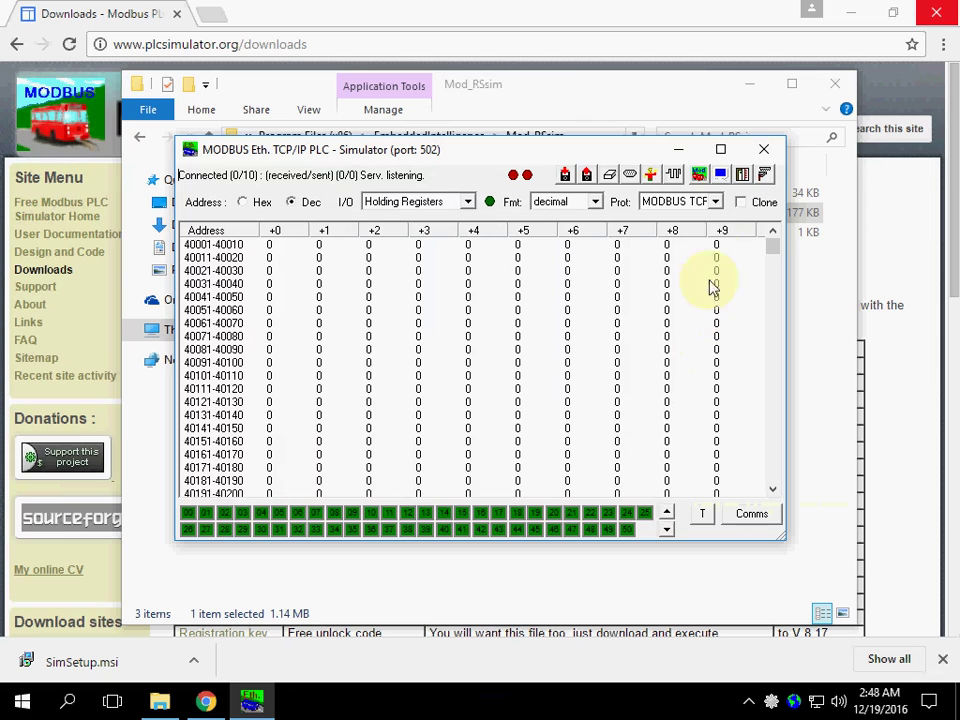
pyautogui.click(715, 203)
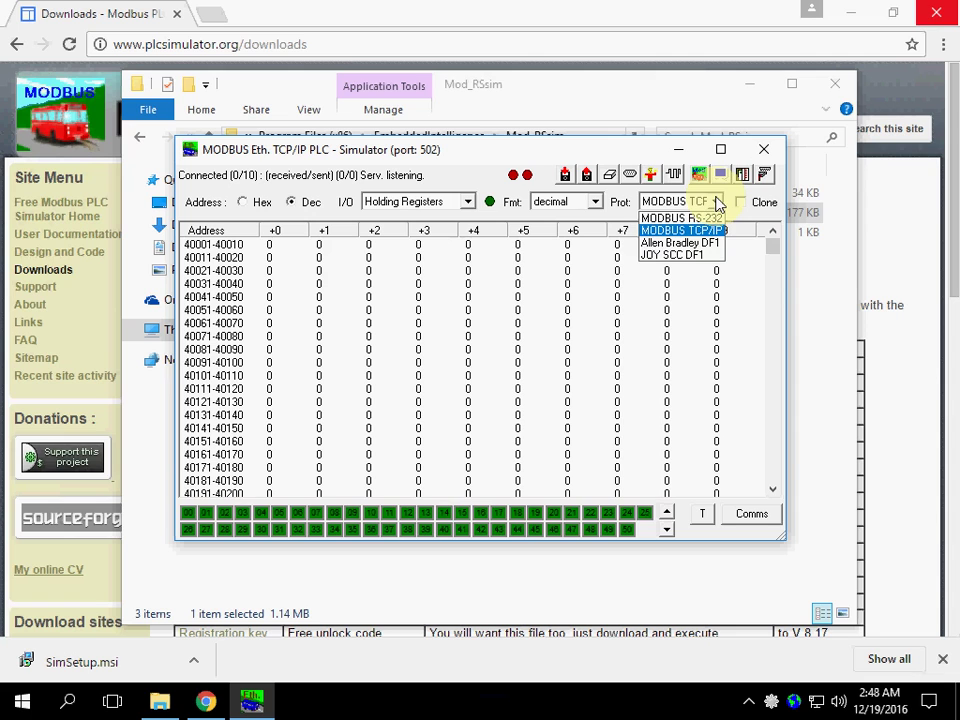
pyautogui.click(718, 204)
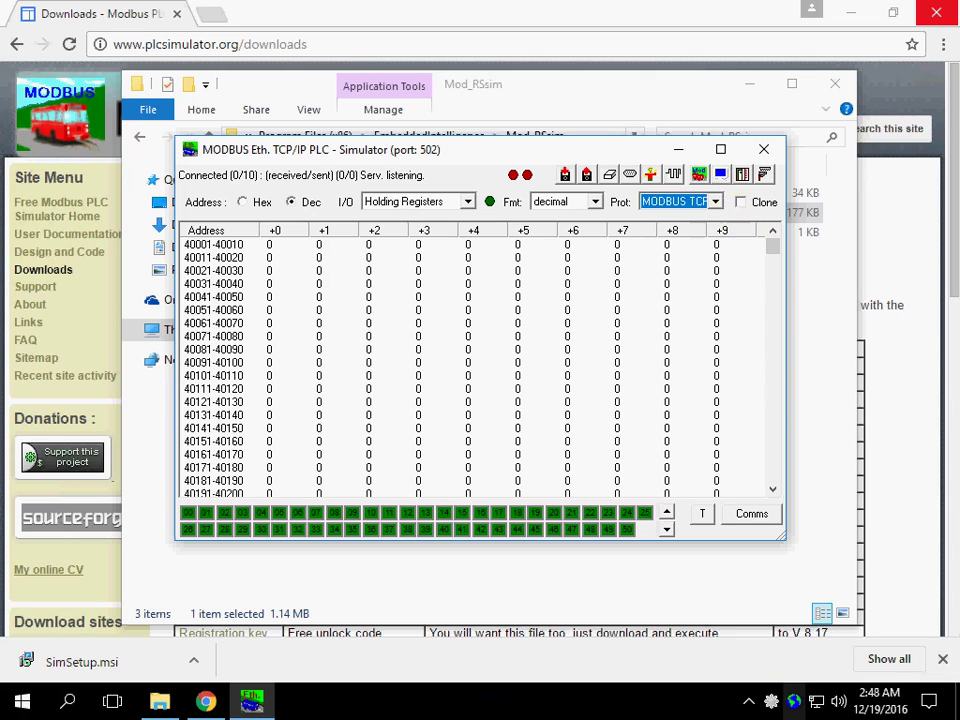
# Step: Start the SCADA-Server service from the tray and minimize its window
pyautogui.doubleClick(793, 701)
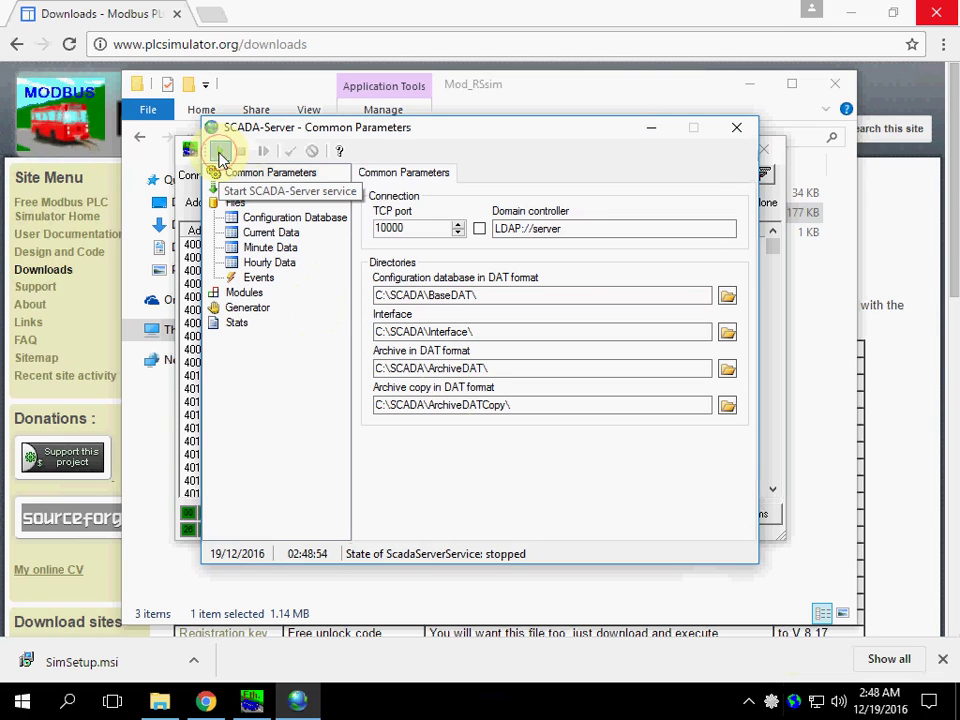
pyautogui.click(220, 153)
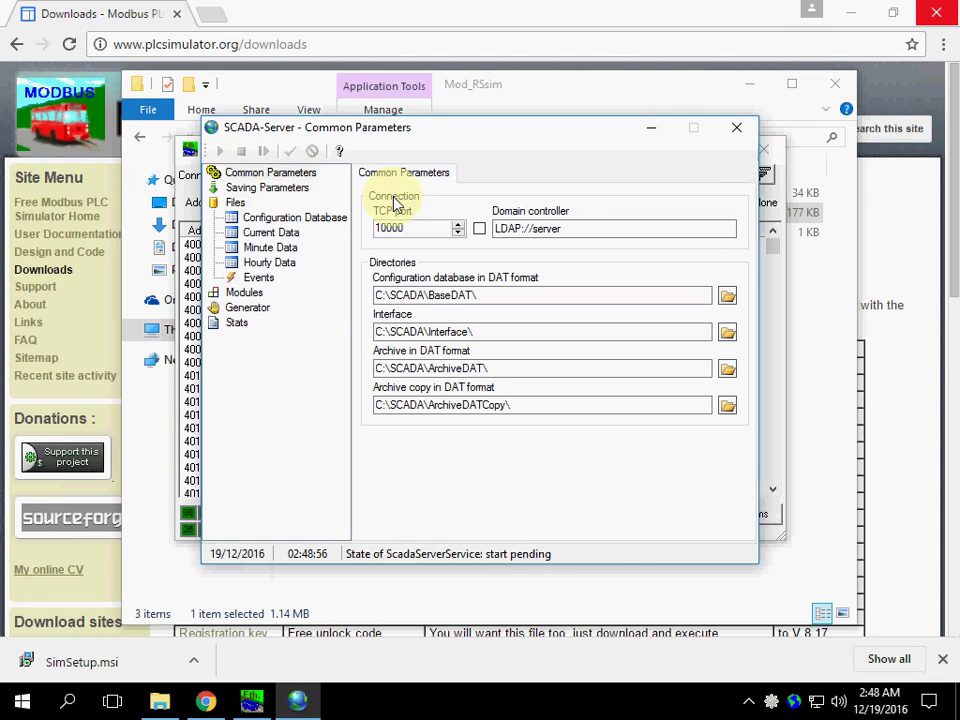
pyautogui.click(651, 133)
# Step: Start the SCADA-Communicator service and open a new Chrome tab
pyautogui.doubleClick(771, 702)
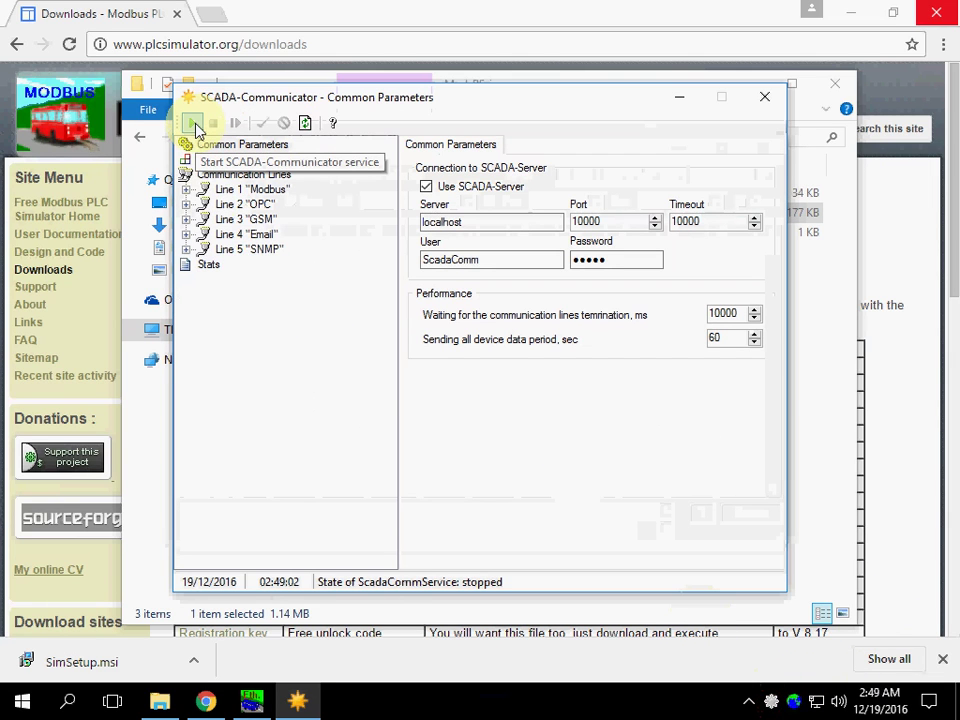
pyautogui.click(195, 130)
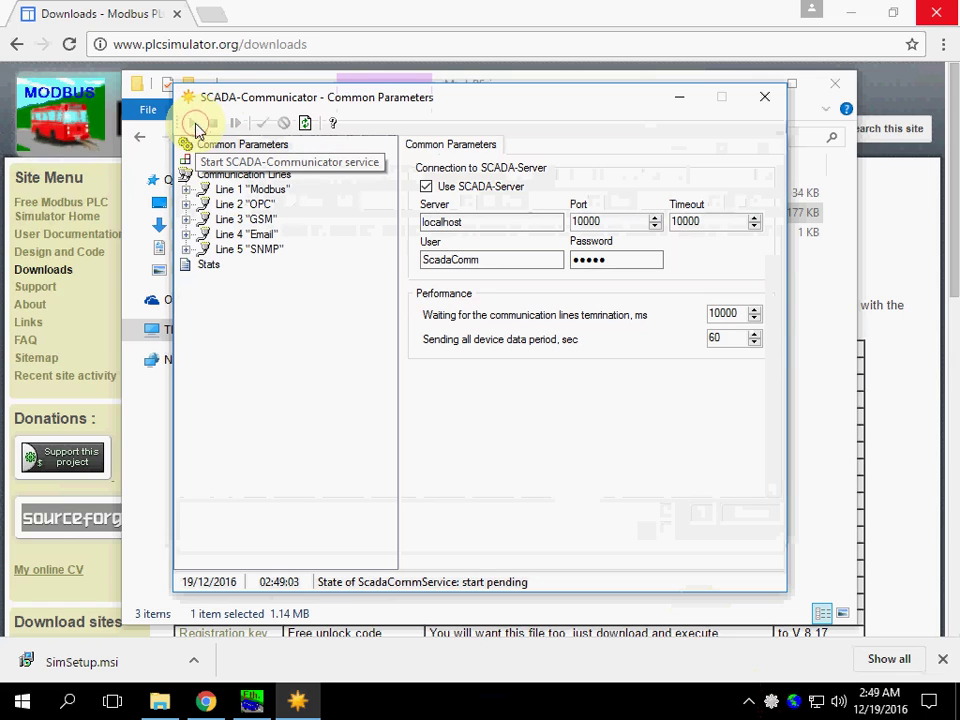
pyautogui.click(213, 22)
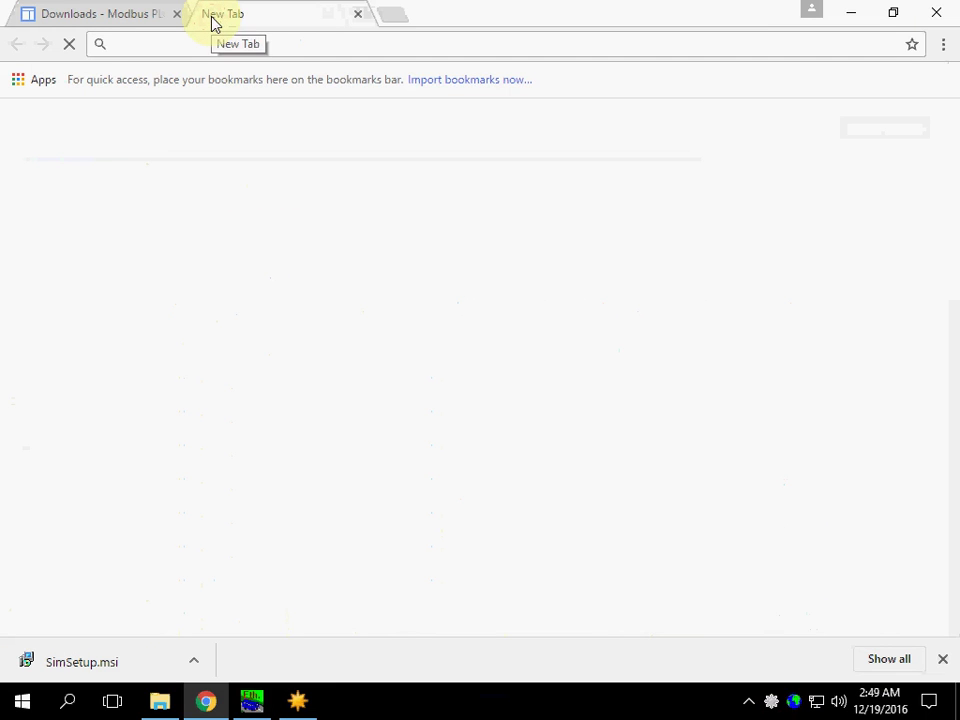
# Step: Load localhost/scada in the new Chrome tab
pyautogui.write('lo')
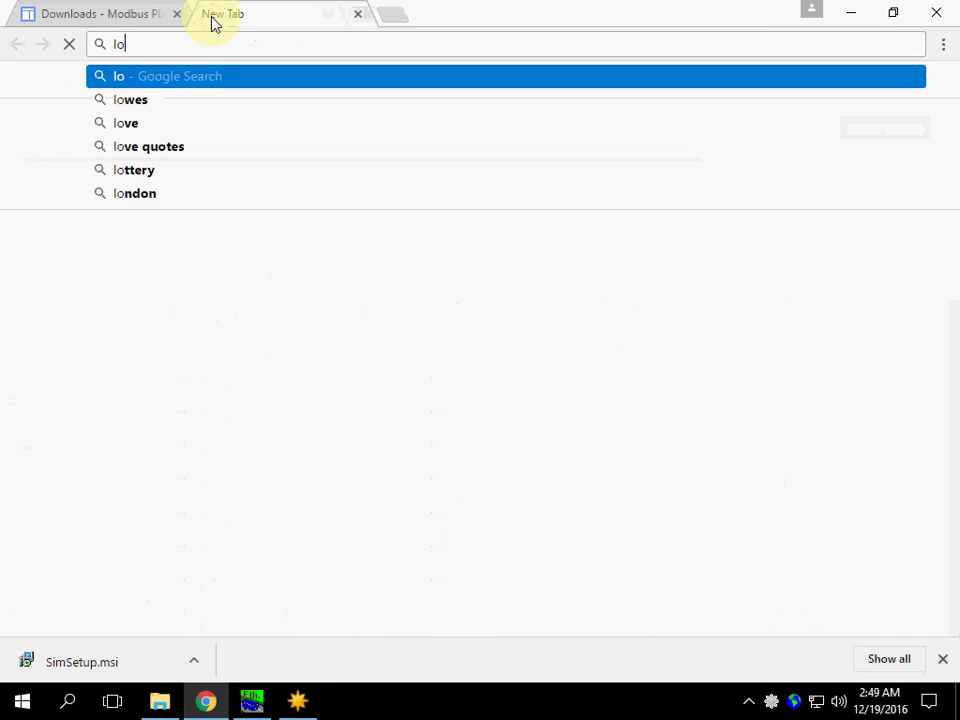
pyautogui.write('calho')
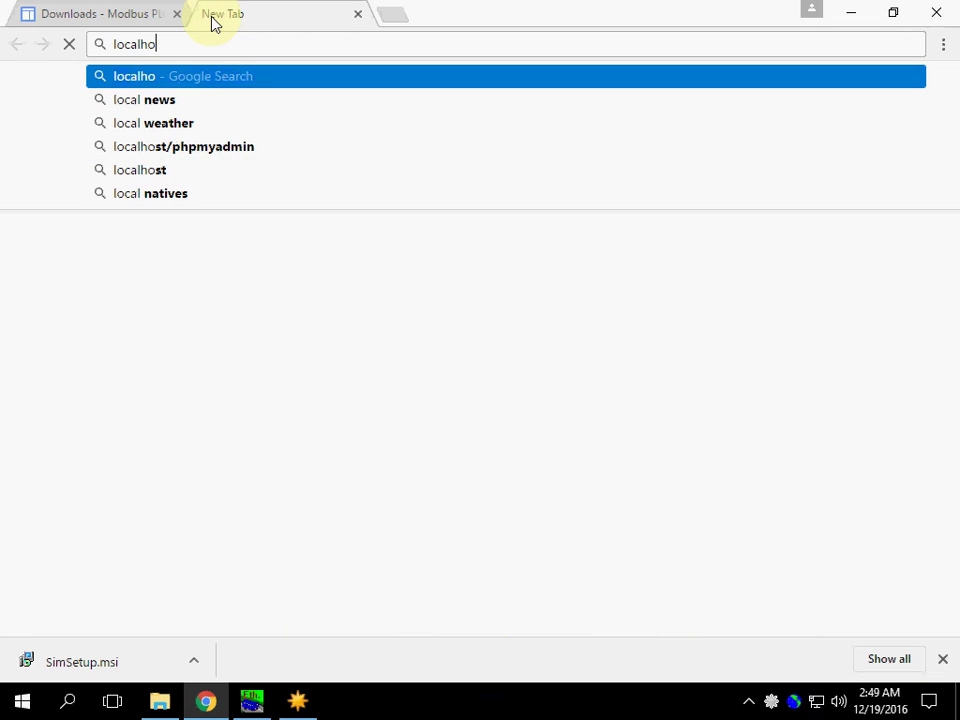
pyautogui.write('st/scada')
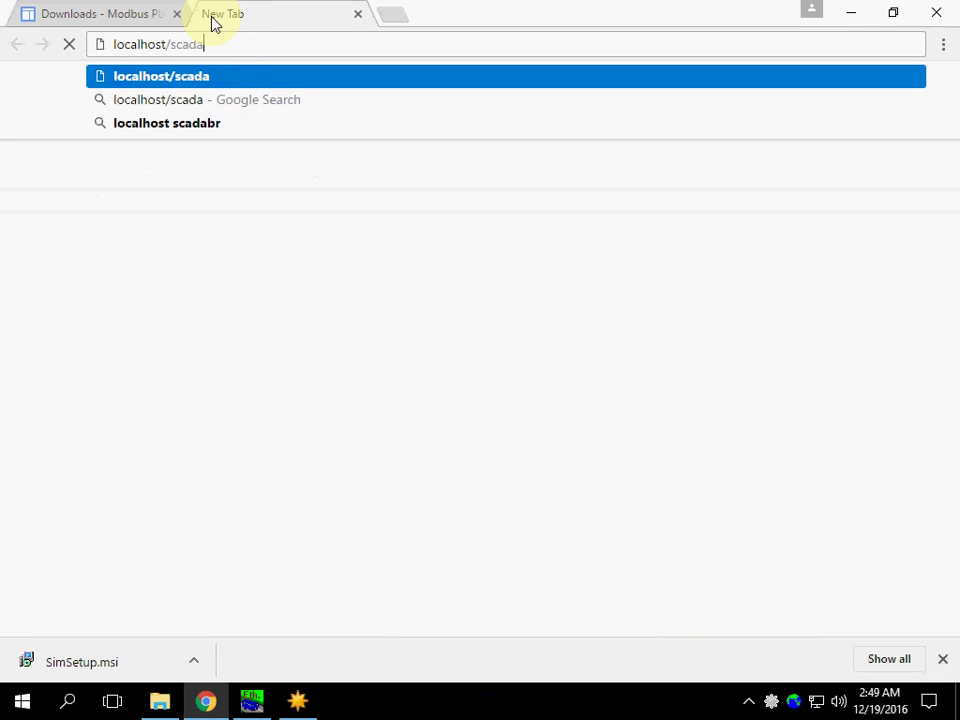
pyautogui.press('Return')
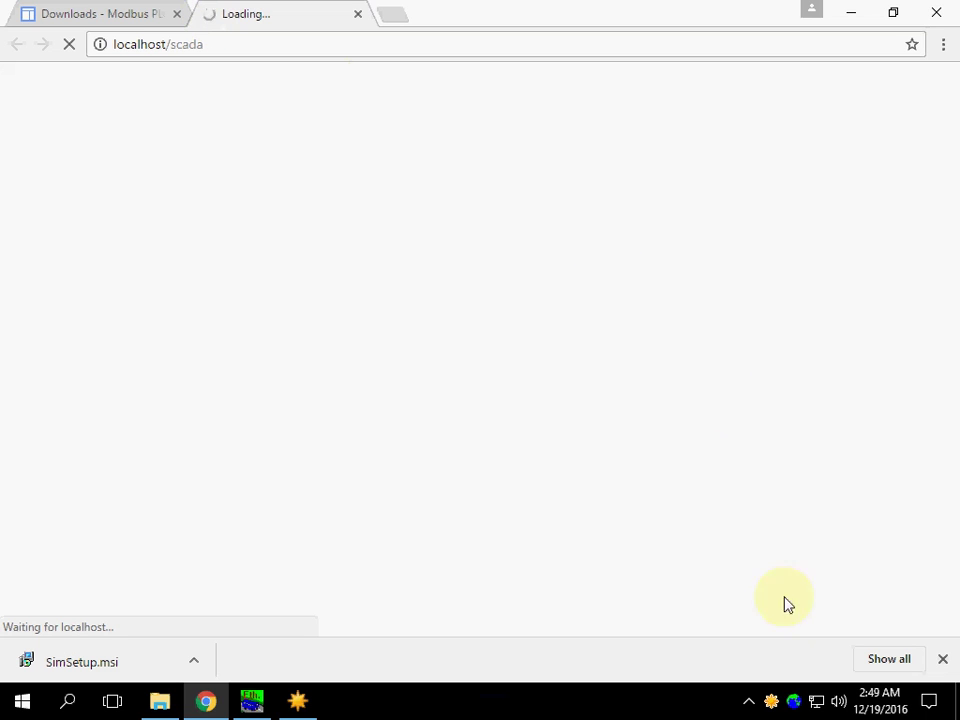
# Step: View Device 11 "ADAM-6015 Server room" data under Line 1 "Modbus", checking the t0 reading
pyautogui.click(773, 701)
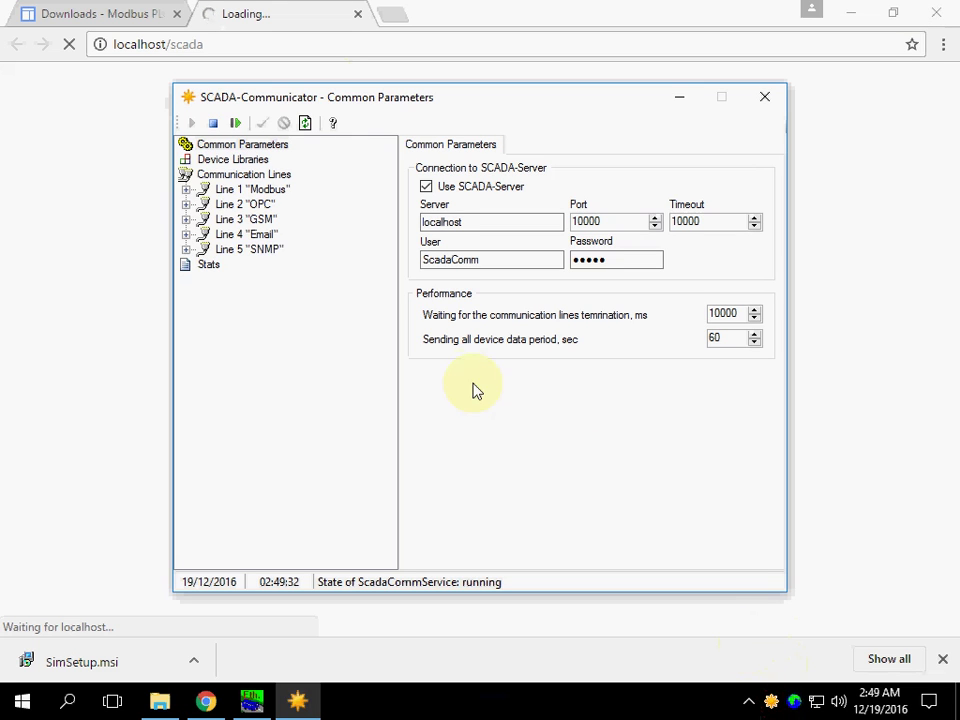
pyautogui.click(186, 190)
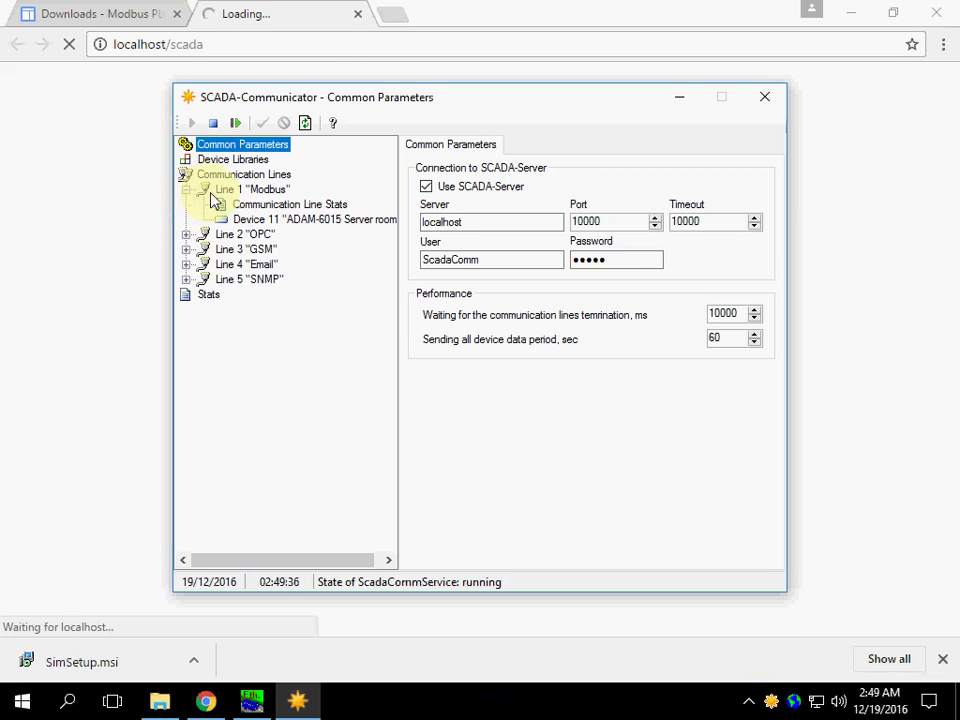
pyautogui.click(257, 222)
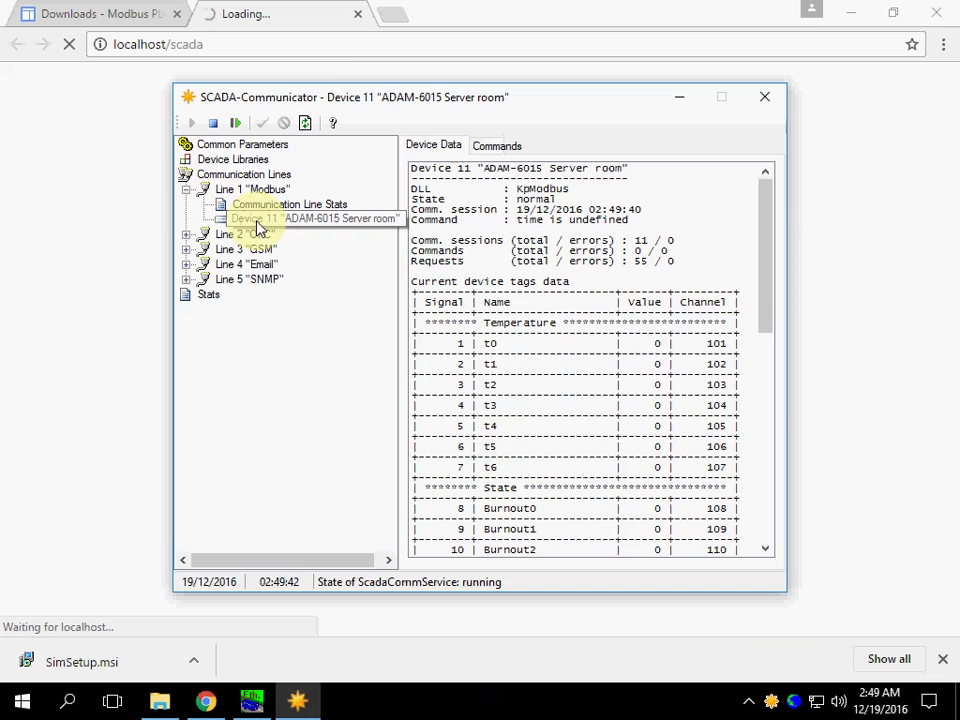
pyautogui.click(634, 348)
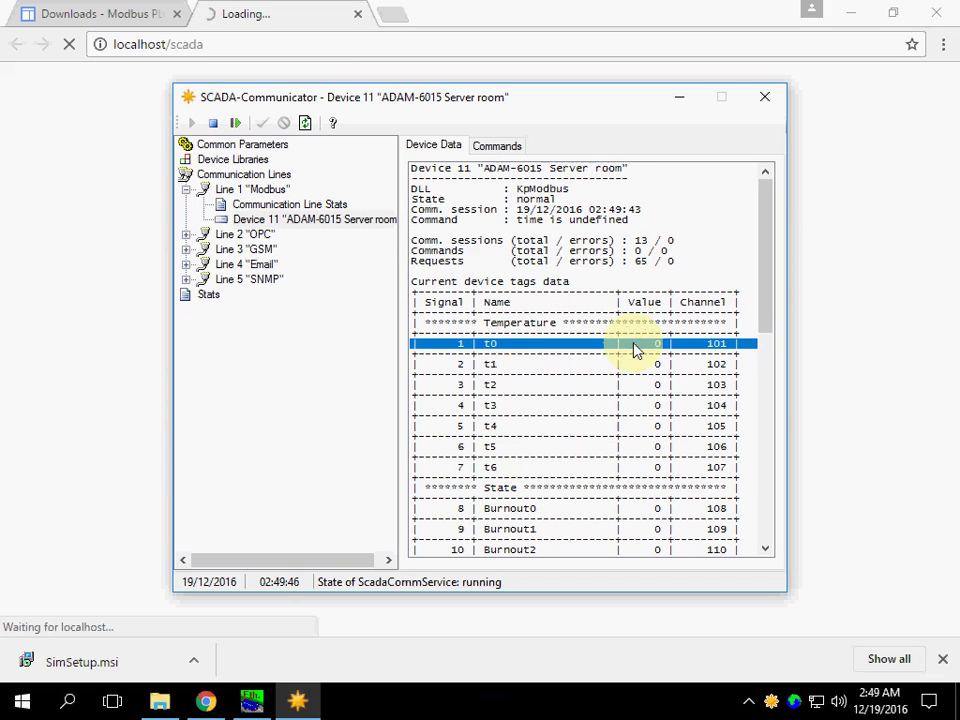
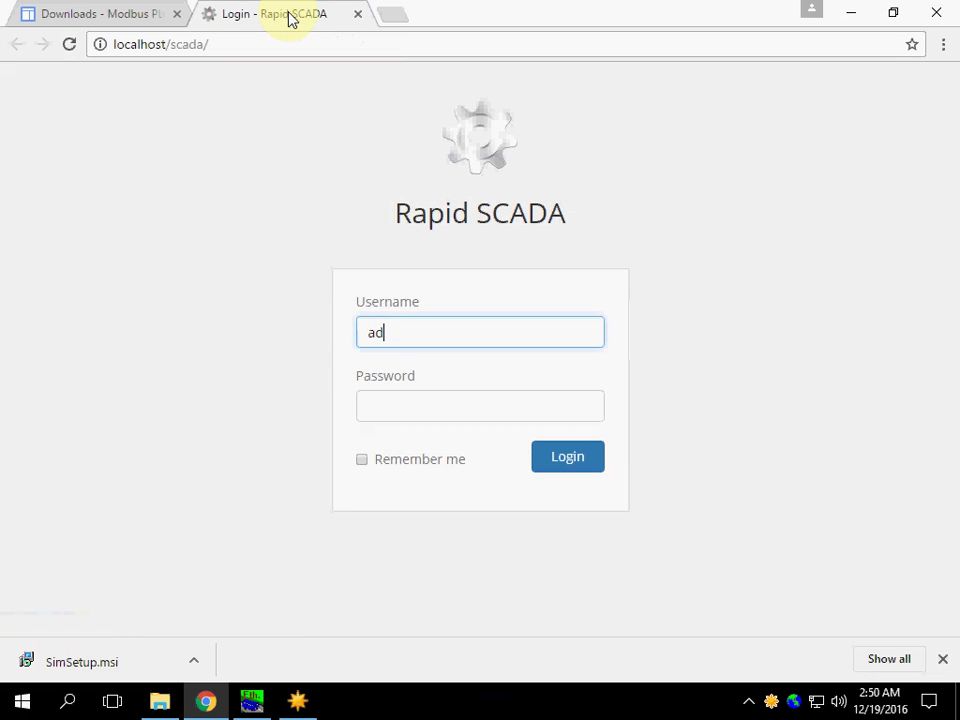
# Step: Log into Rapid SCADA as admin with the account password, declining Chrome's offer to save it
pyautogui.press('Tab')
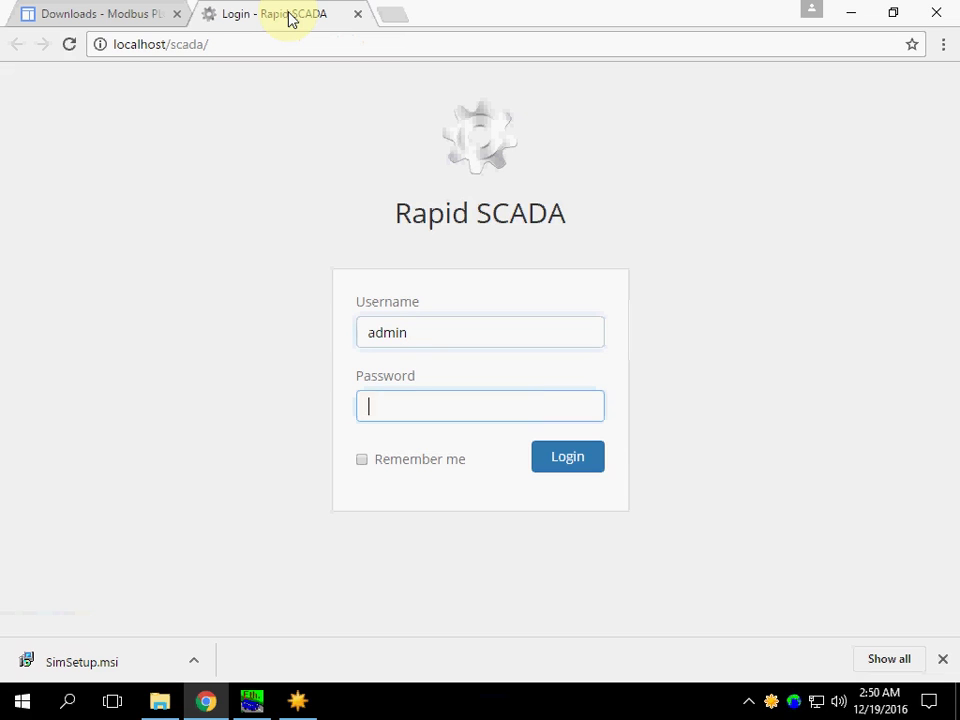
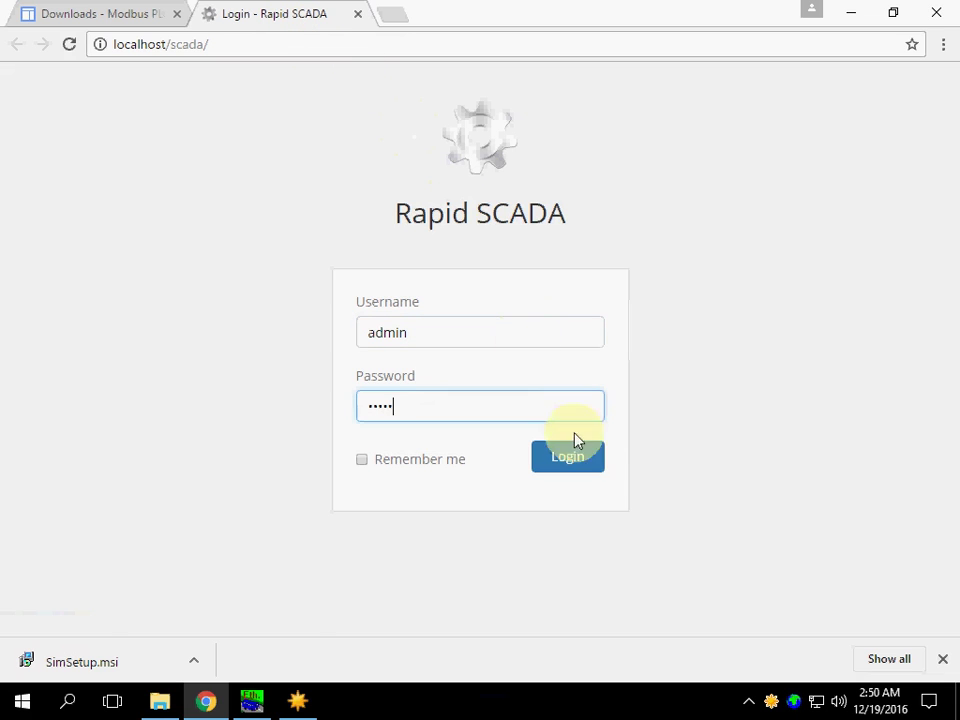
pyautogui.click(574, 462)
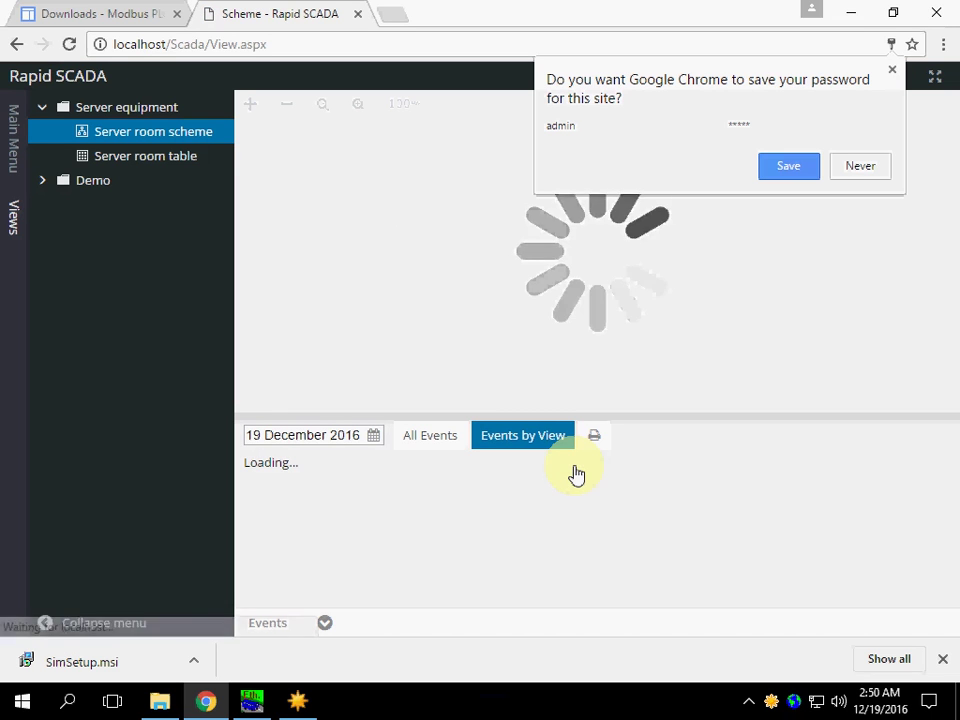
pyautogui.click(858, 172)
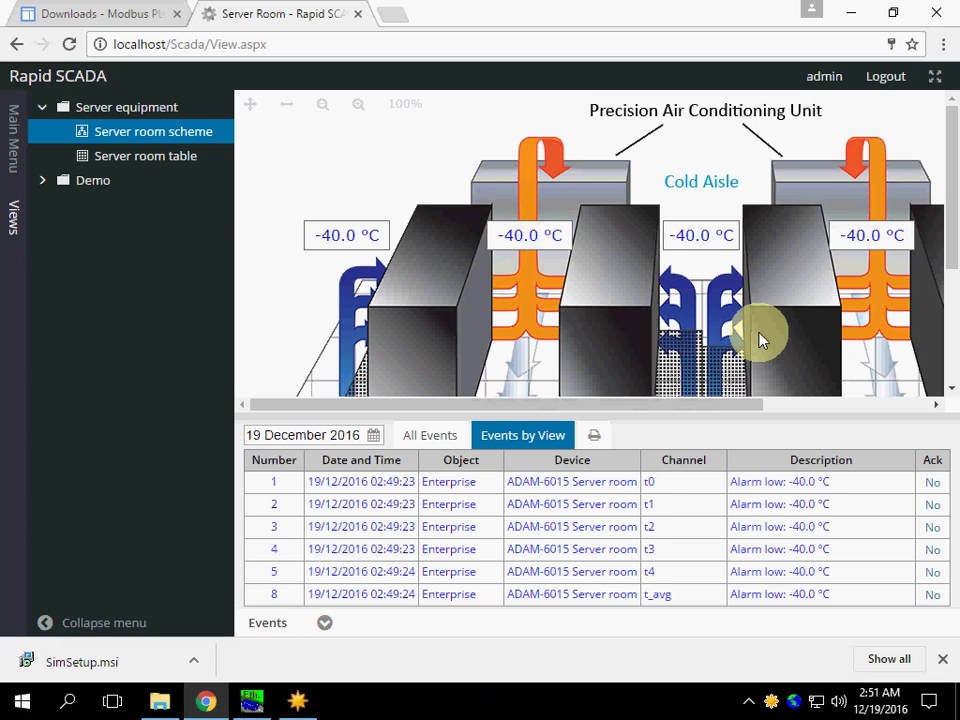
# Step: In the Modbus PLC Simulator, change holding register 40001 to 20000
pyautogui.click(254, 703)
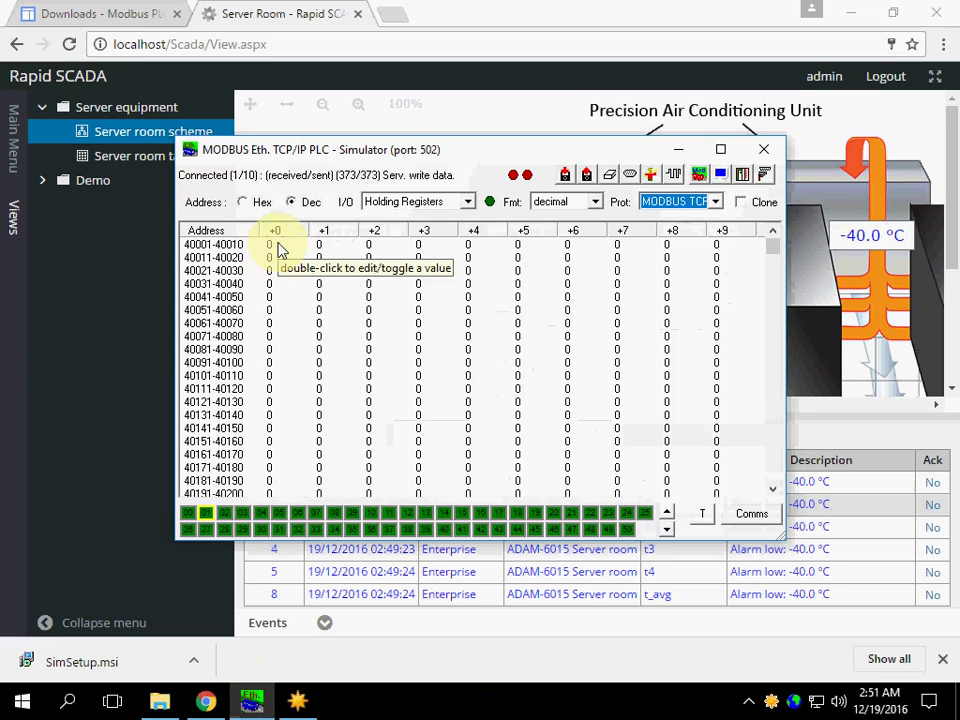
pyautogui.doubleClick(279, 246)
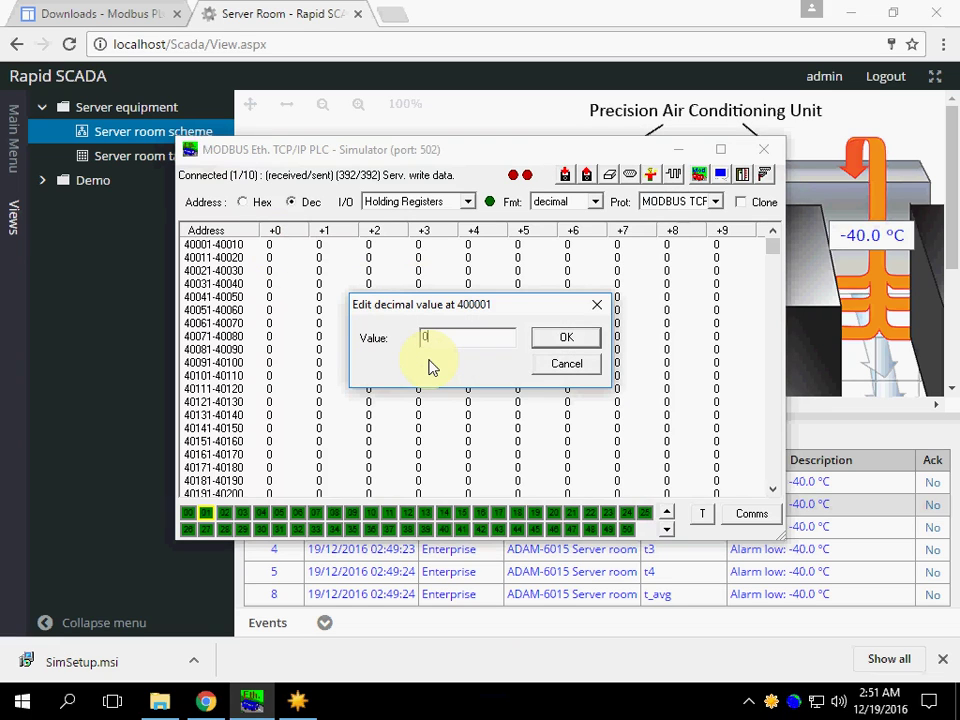
pyautogui.press('BackSpace')
pyautogui.write('20000')
pyautogui.click(557, 337)
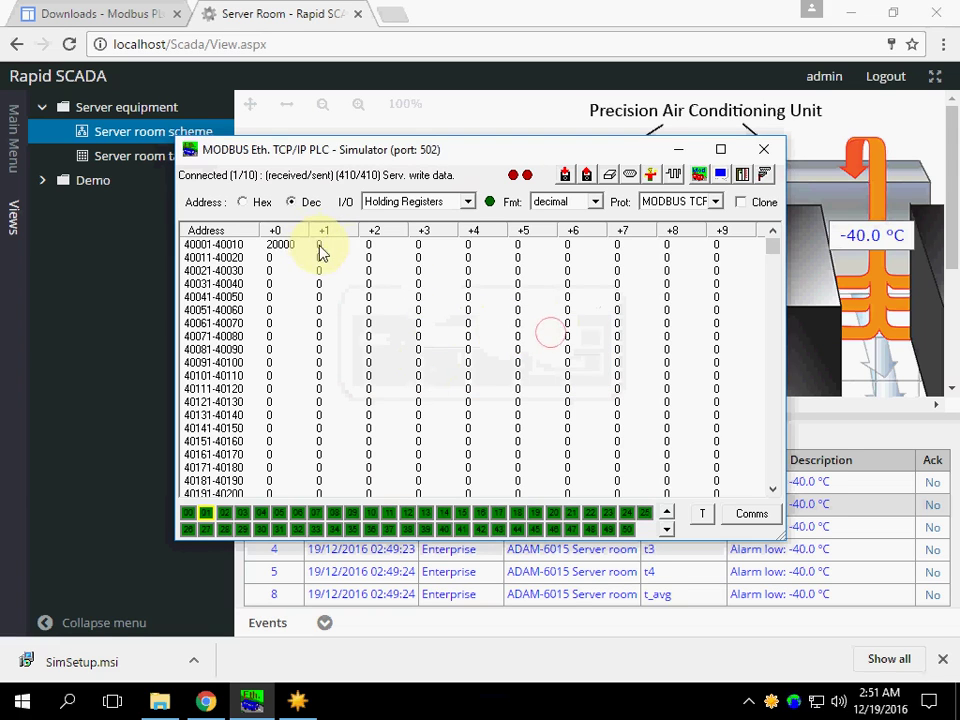
# Step: Set holding registers 40002 and 40003 to 19000 and 21000
pyautogui.doubleClick(320, 250)
pyautogui.write('1')
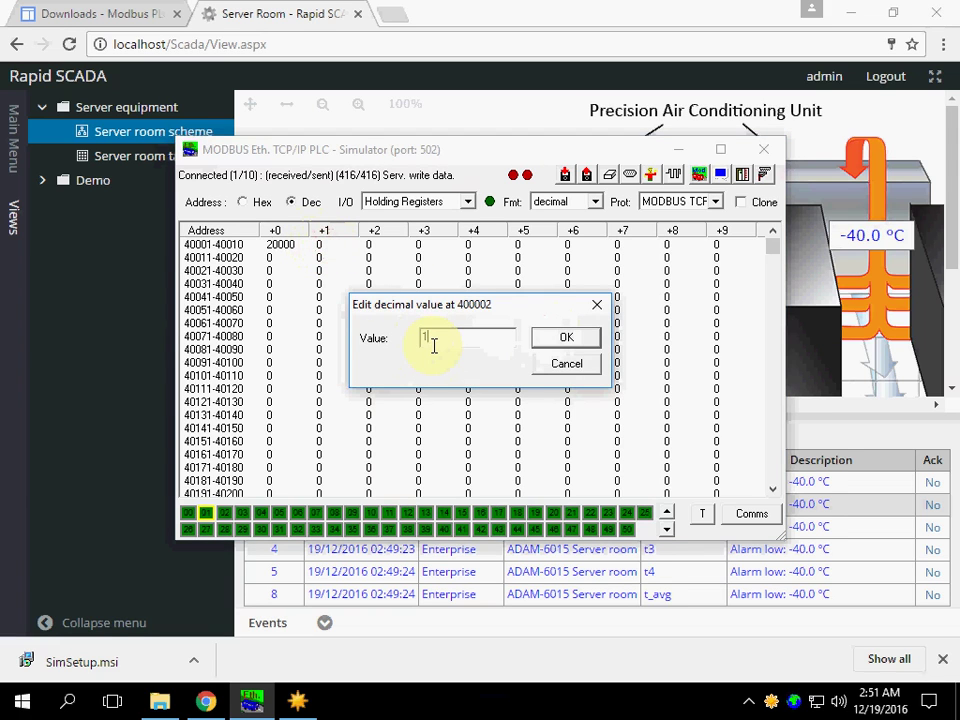
pyautogui.write('9000')
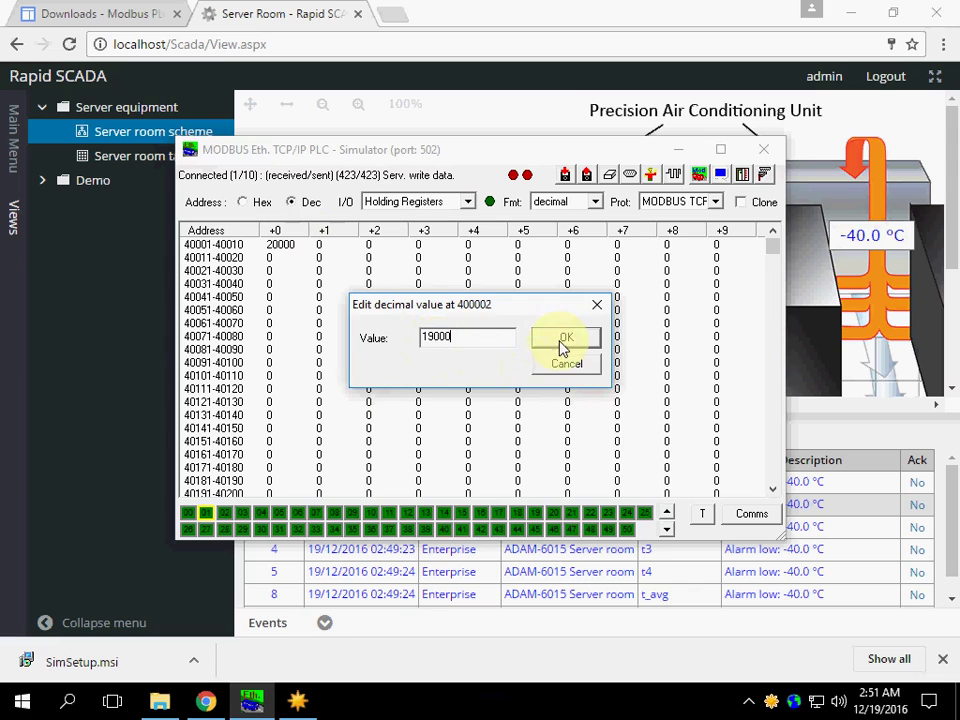
pyautogui.click(561, 344)
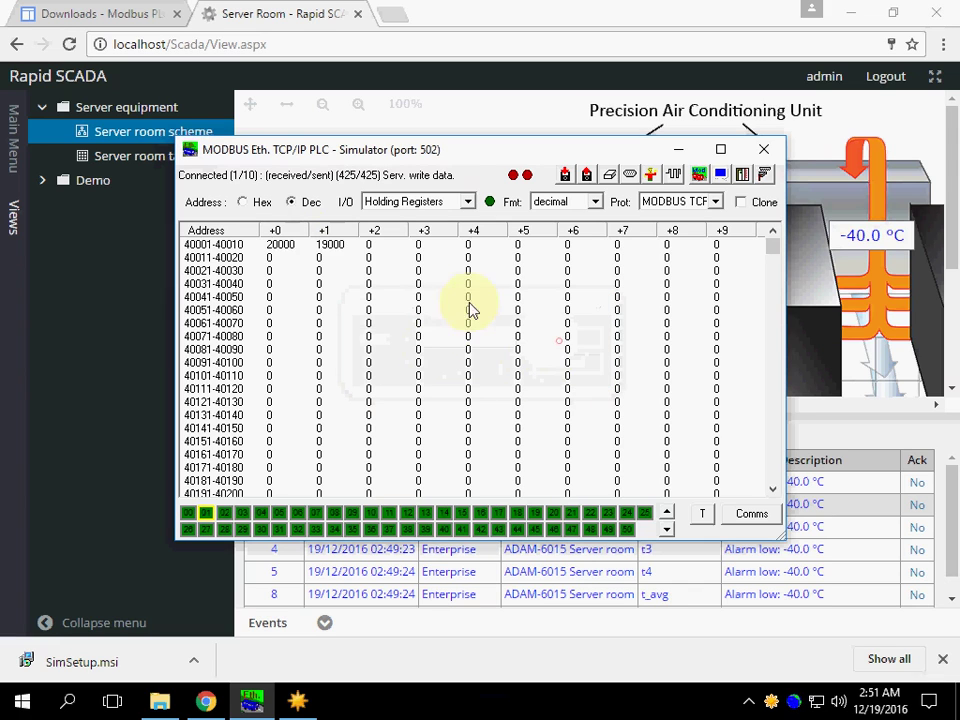
pyautogui.doubleClick(378, 246)
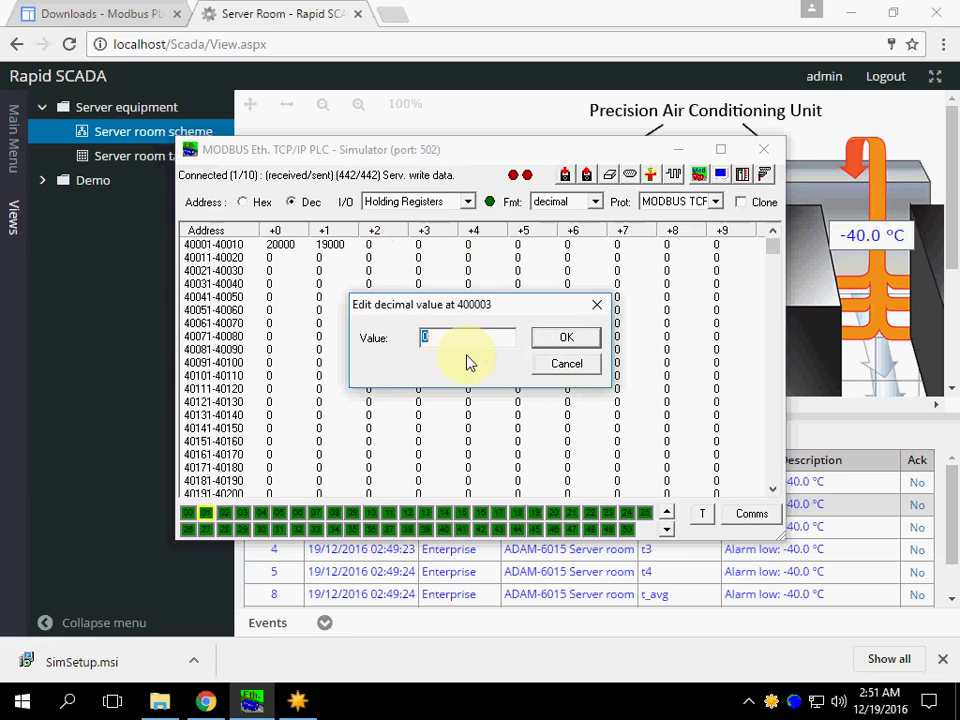
pyautogui.write('21000')
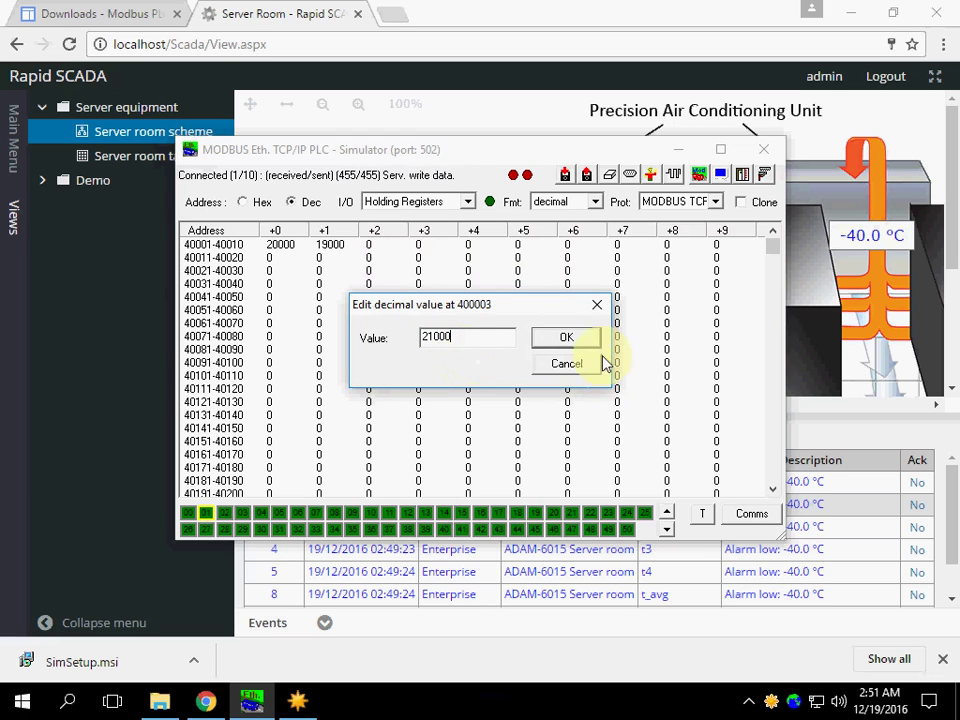
pyautogui.click(566, 337)
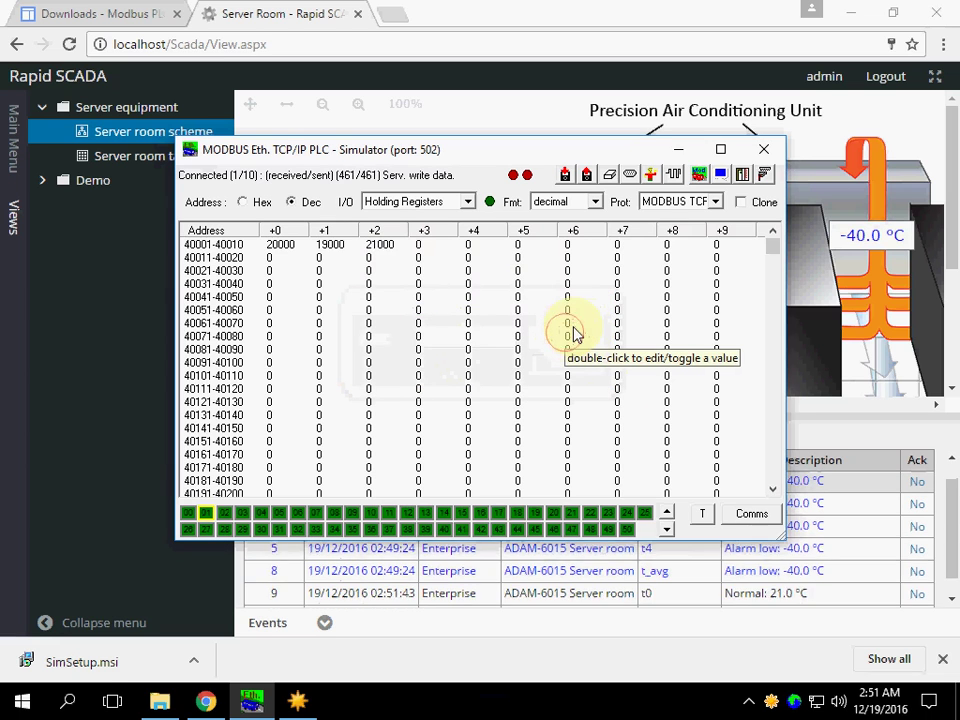
# Step: Minimize the simulator to check the scheme's 21.0, 18.0 and 24.1 °C readings, then restore it
pyautogui.click(672, 152)
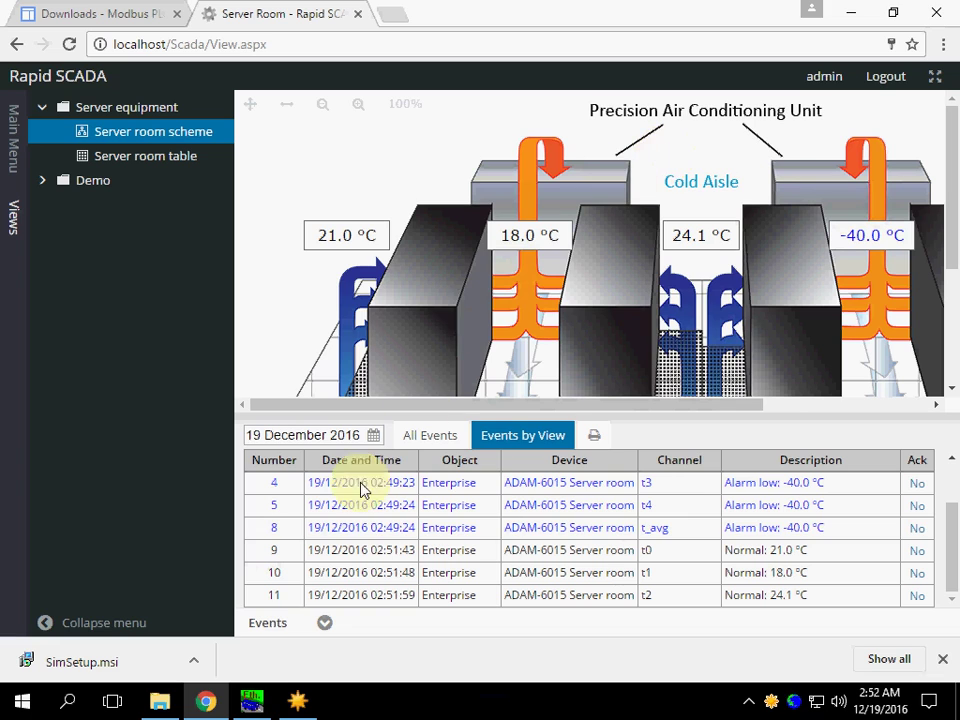
pyautogui.click(253, 702)
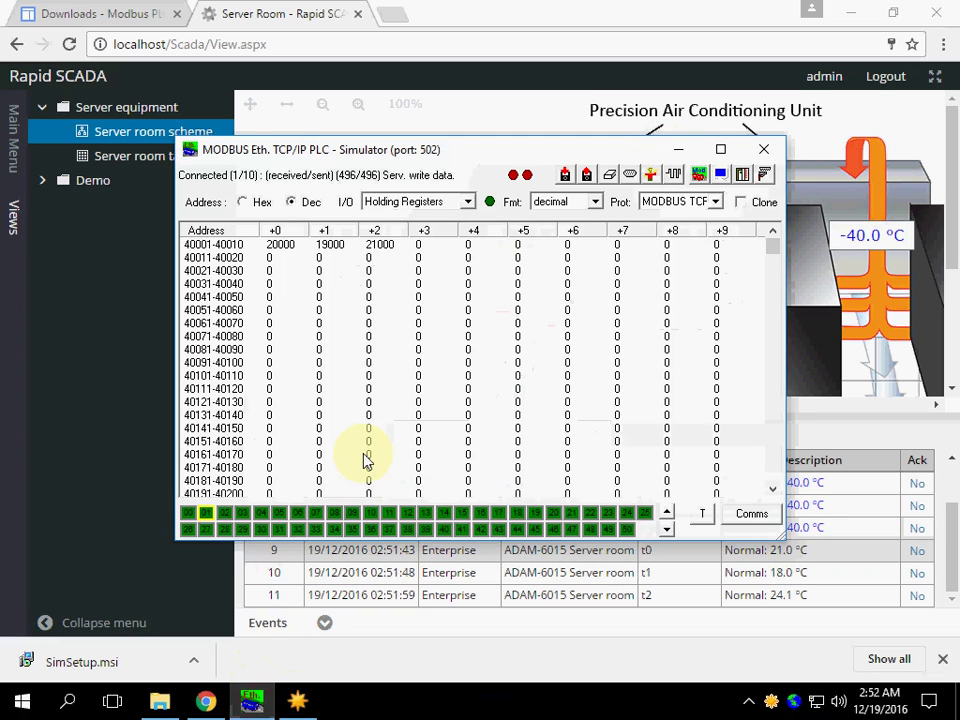